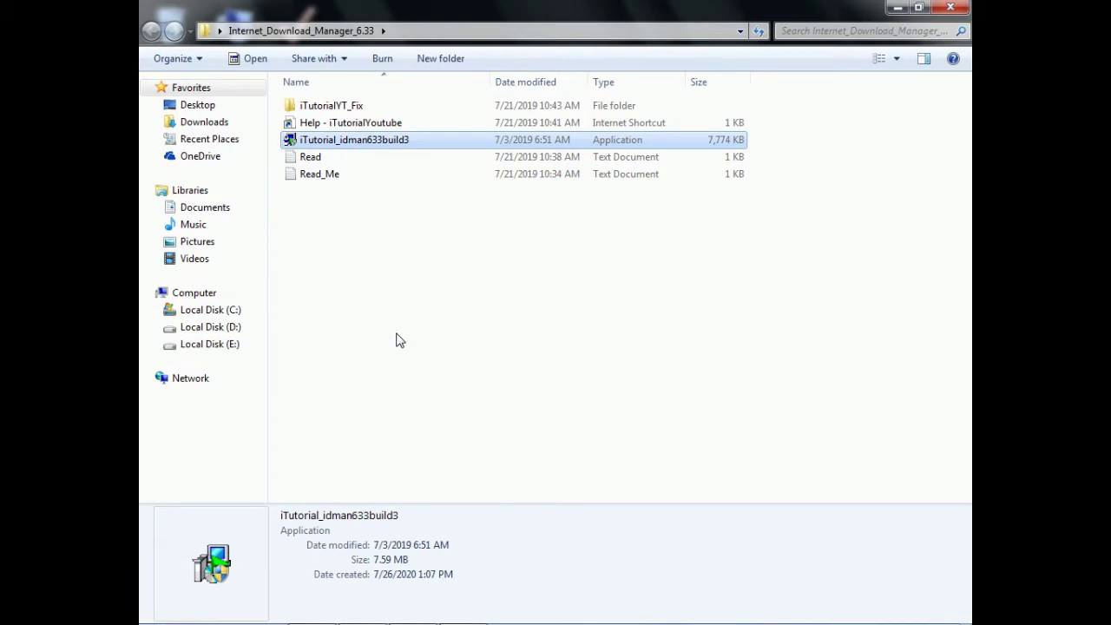
Launch the iTutorial_idman633build3 installer and accept the Internet Download Manager license agreement.
{"action": "key", "text": "super+plus"}
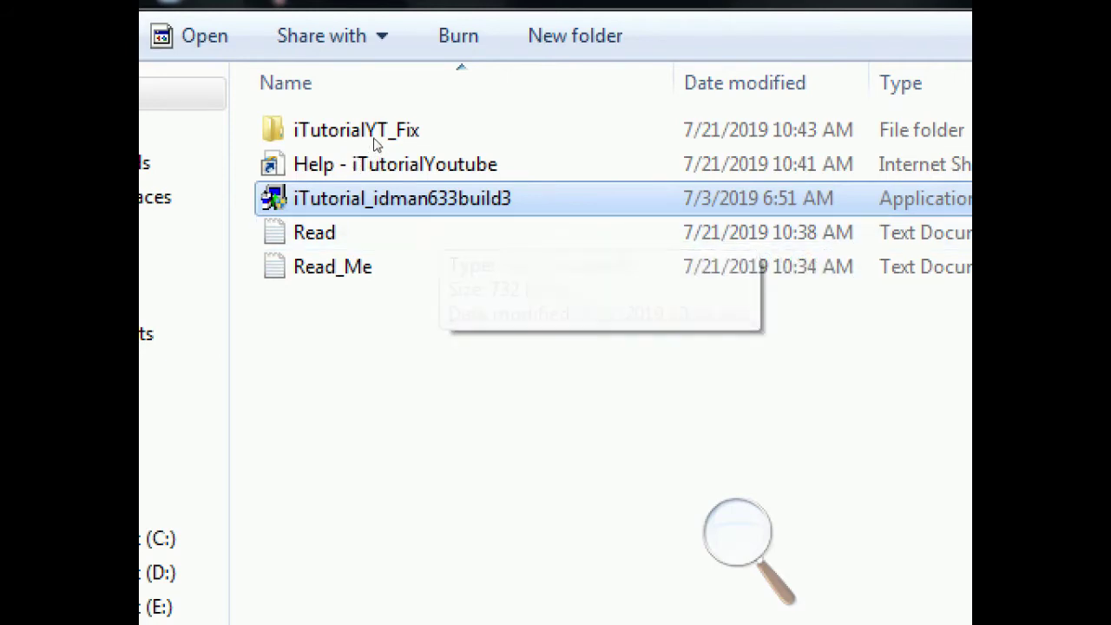
{"action": "key", "text": "super+minus"}
{"action": "double_click", "coordinate": [278, 202]}
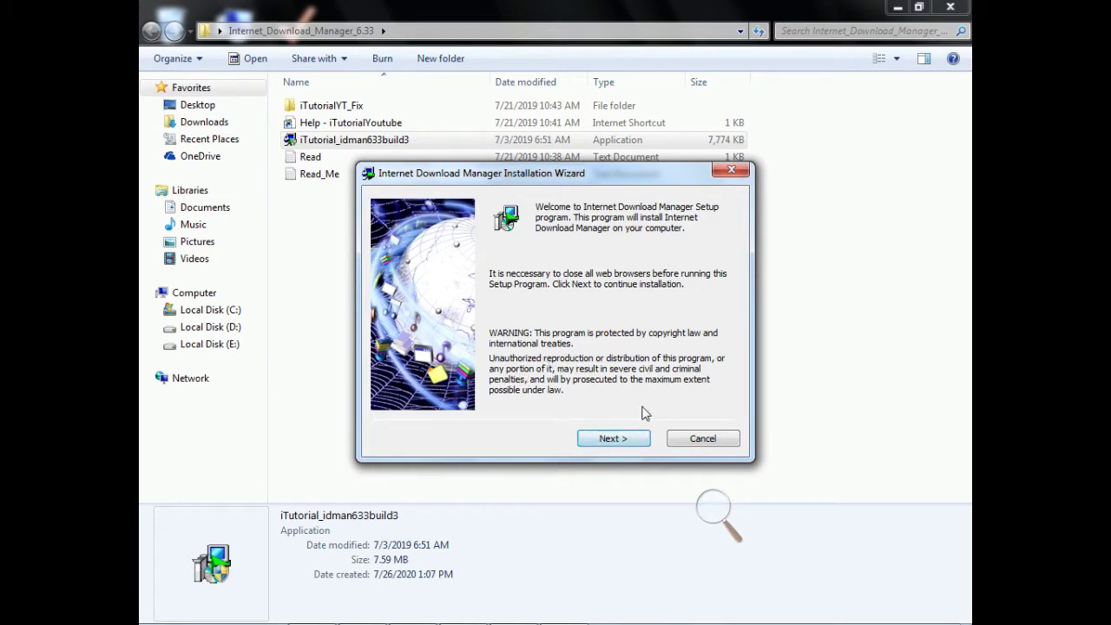
{"action": "left_click", "coordinate": [615, 440]}
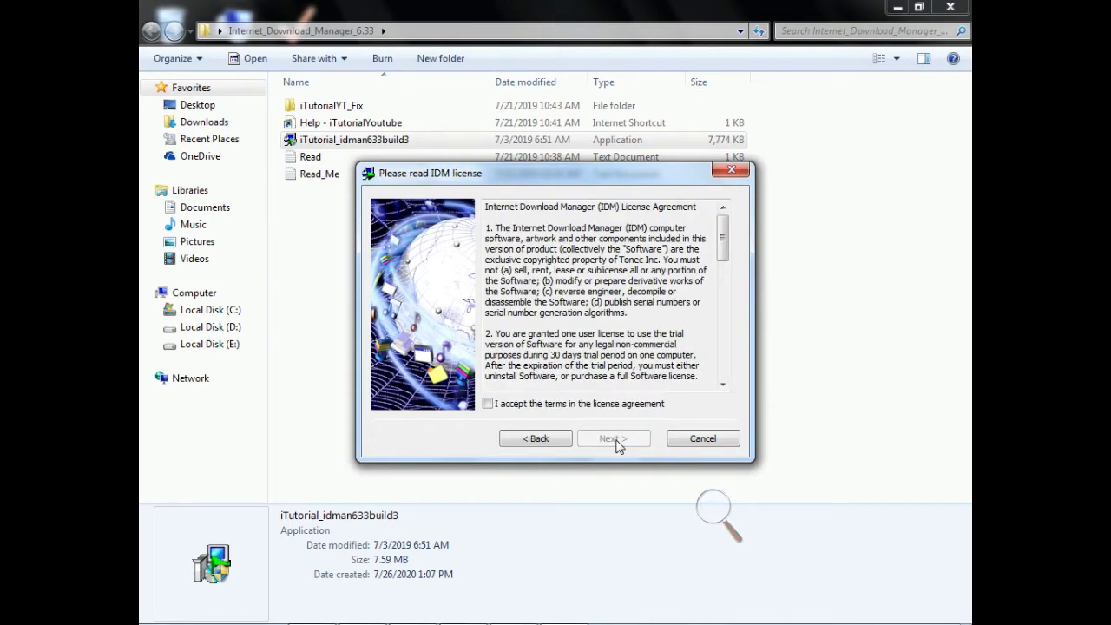
{"action": "left_click", "coordinate": [501, 404]}
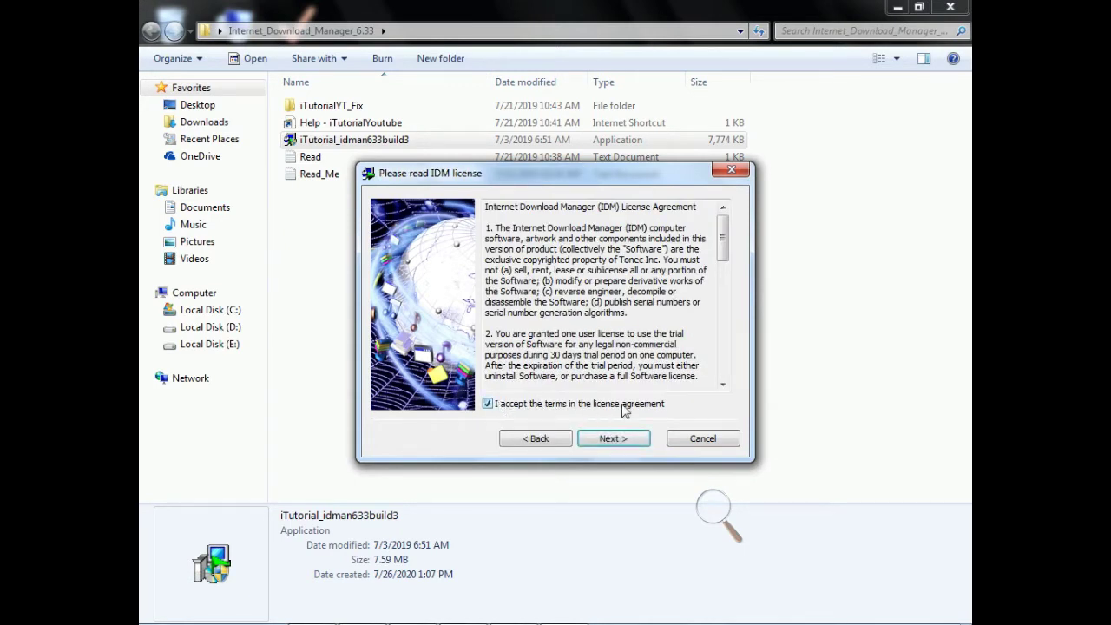
{"action": "left_click", "coordinate": [612, 441]}
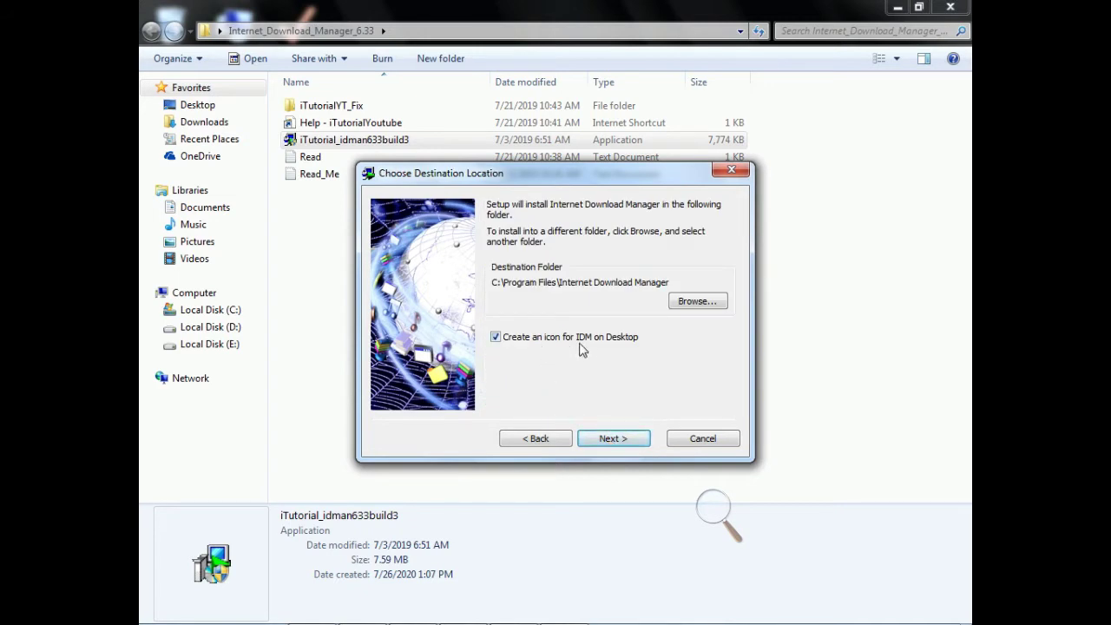
Install Internet Download Manager in the default folder with a desktop icon, finish the setup and close the Google Chrome integration notice.
{"action": "left_click", "coordinate": [614, 443]}
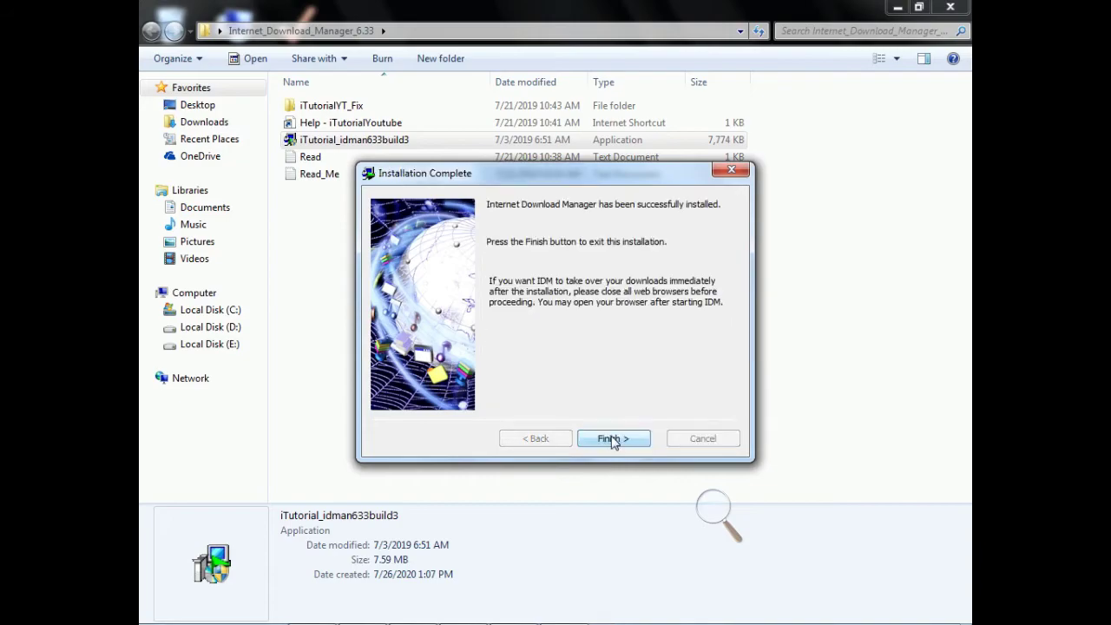
{"action": "left_click", "coordinate": [614, 440]}
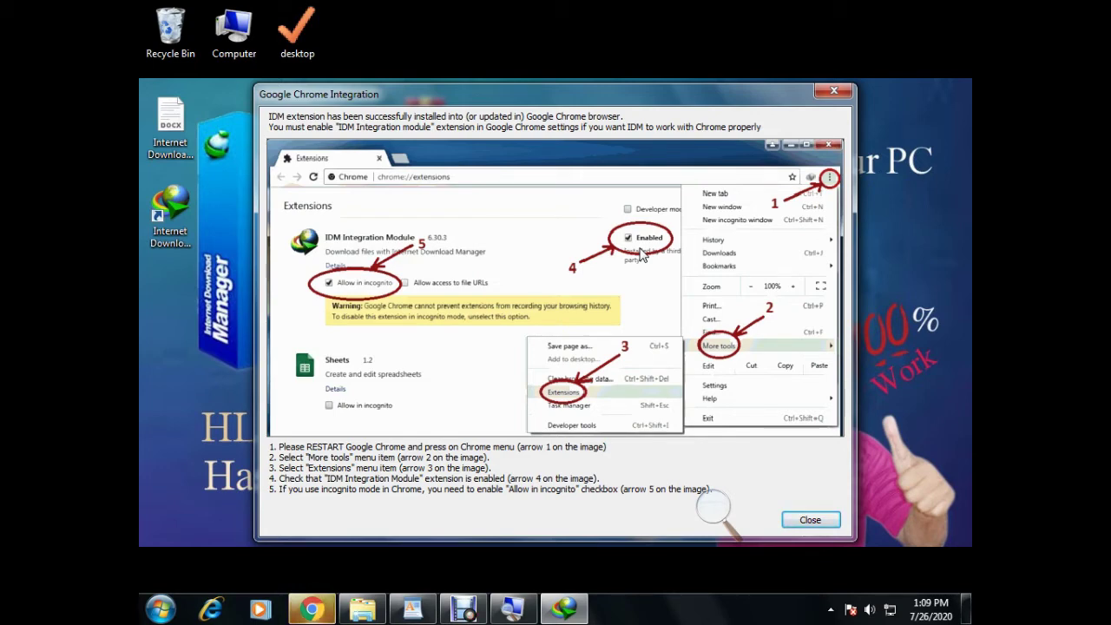
{"action": "left_click", "coordinate": [835, 93]}
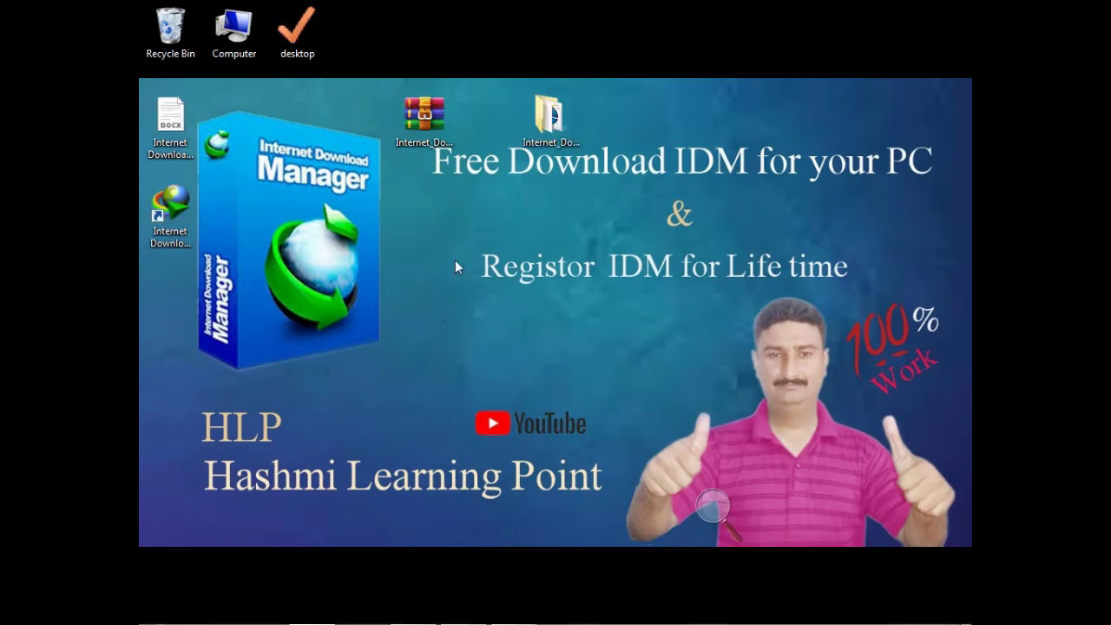
Copy the iTutorial Fix application from the iTutorialYT_Fix\Patch subfolder of Internet_Download_Manager_6.33 and close the folder window.
{"action": "double_click", "coordinate": [547, 121]}
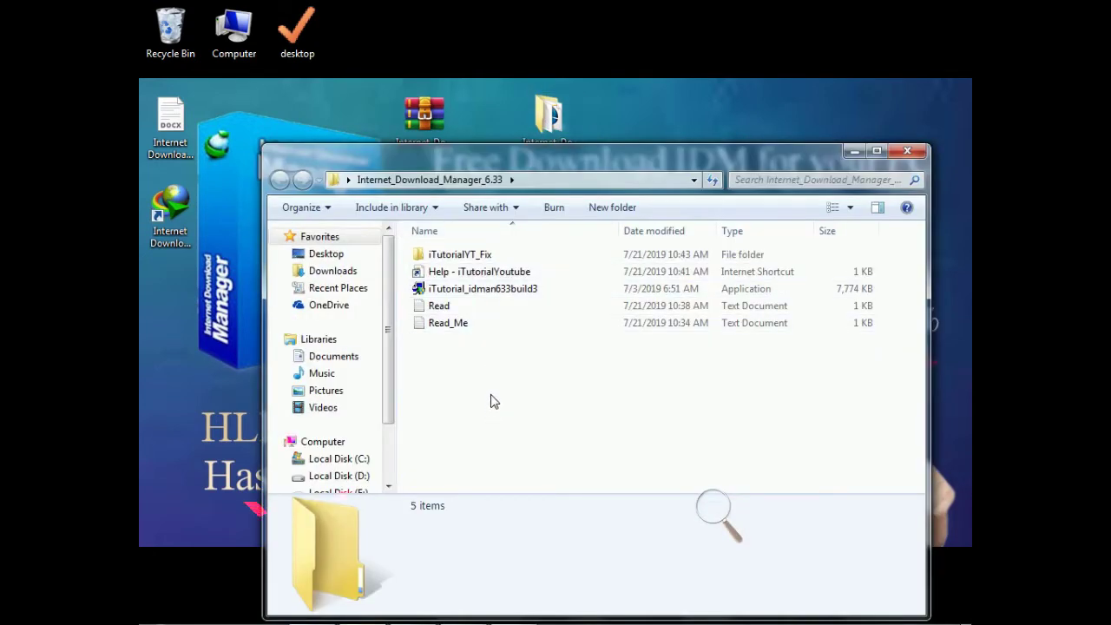
{"action": "left_click", "coordinate": [470, 260]}
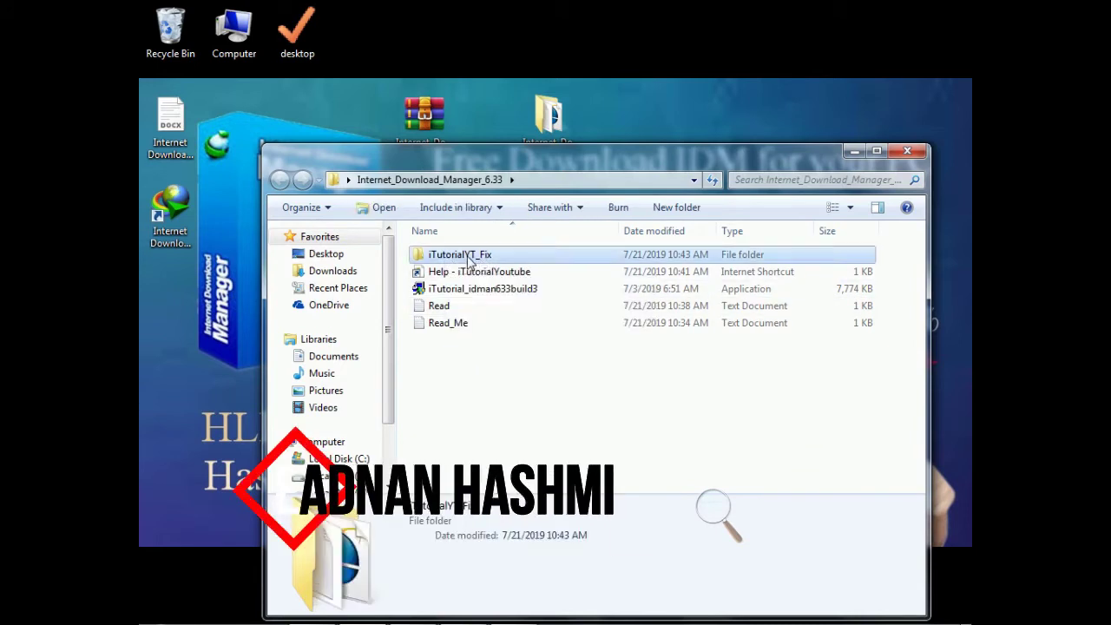
{"action": "double_click", "coordinate": [469, 260]}
{"action": "left_click", "coordinate": [450, 257]}
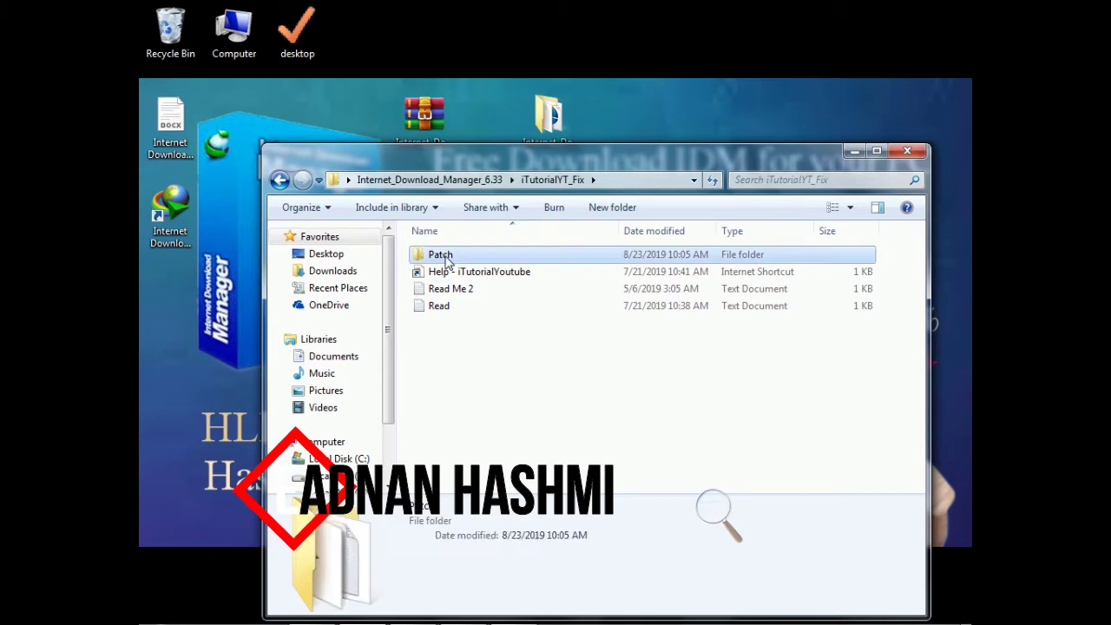
{"action": "double_click", "coordinate": [456, 260]}
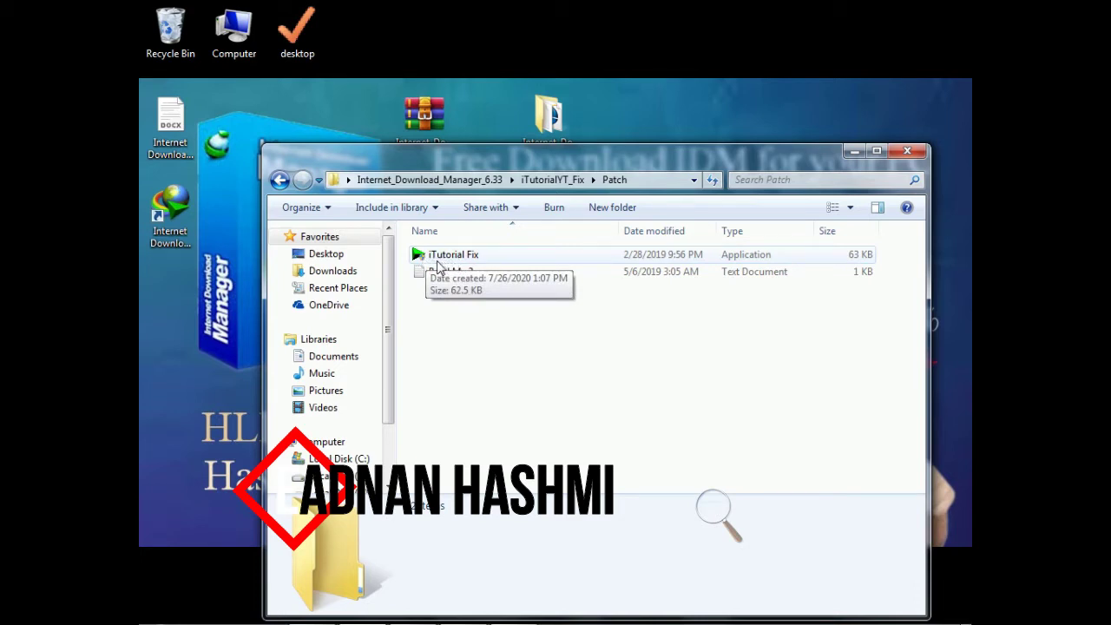
{"action": "left_click", "coordinate": [453, 261]}
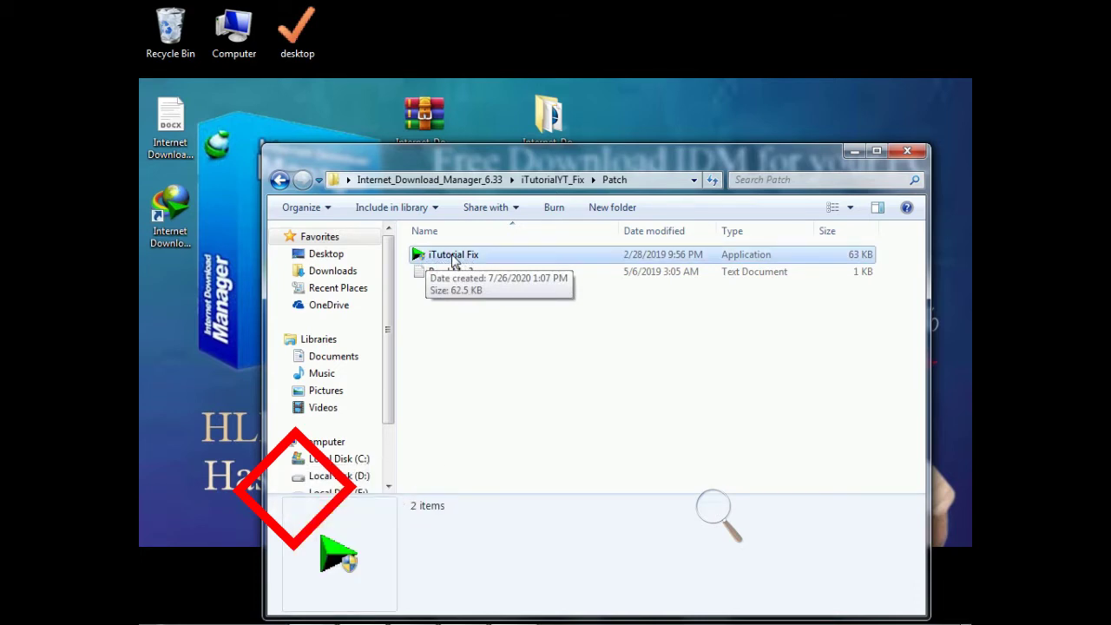
{"action": "right_click", "coordinate": [453, 261]}
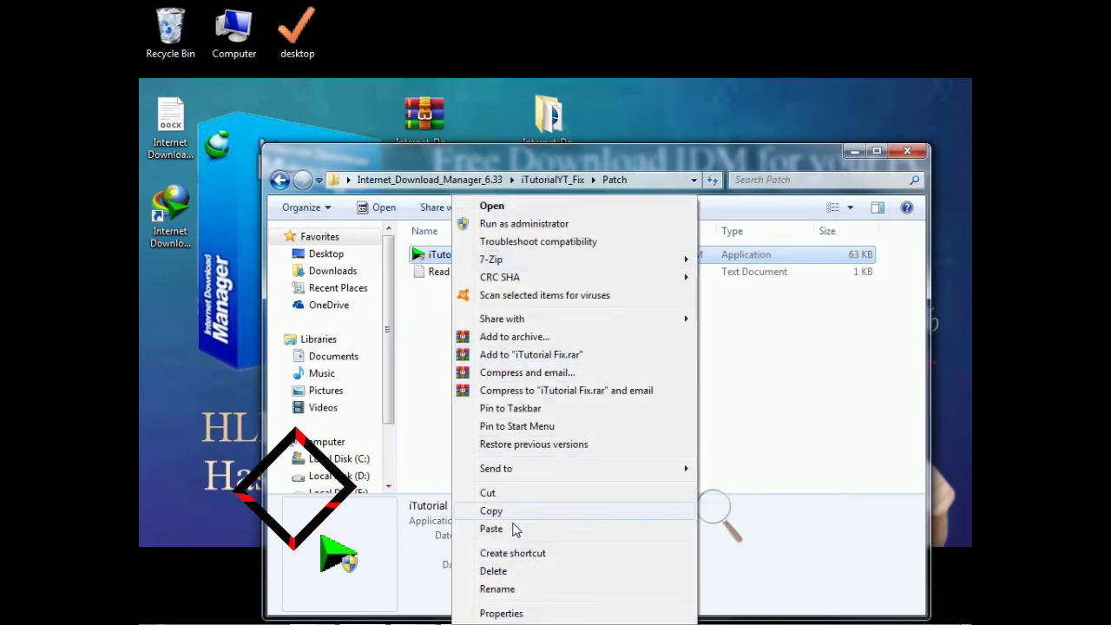
{"action": "left_click", "coordinate": [487, 512]}
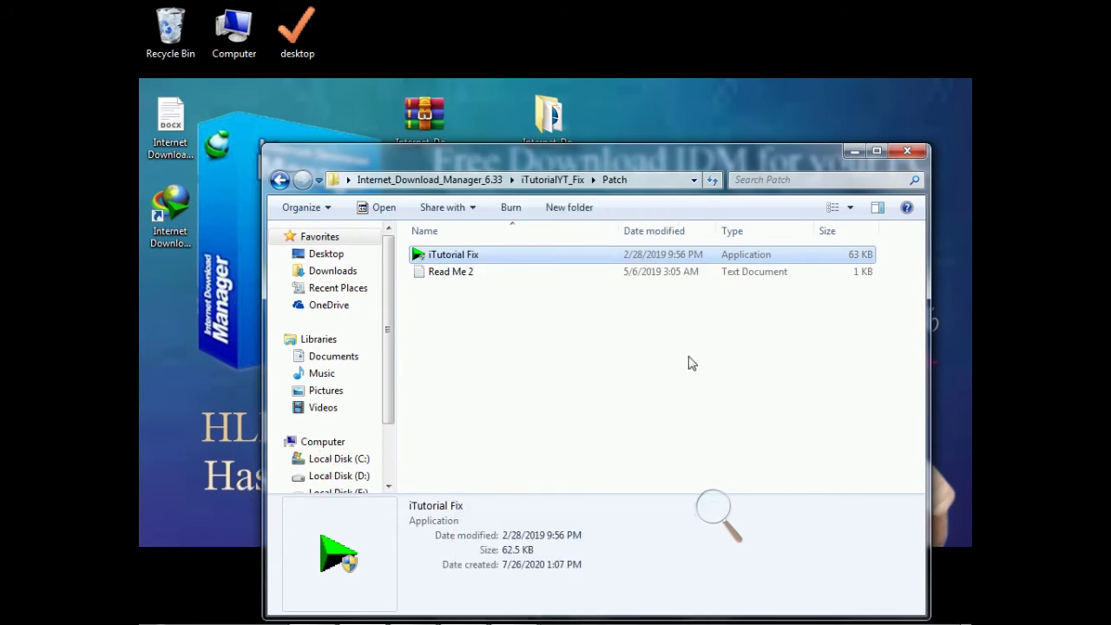
{"action": "left_click", "coordinate": [907, 153]}
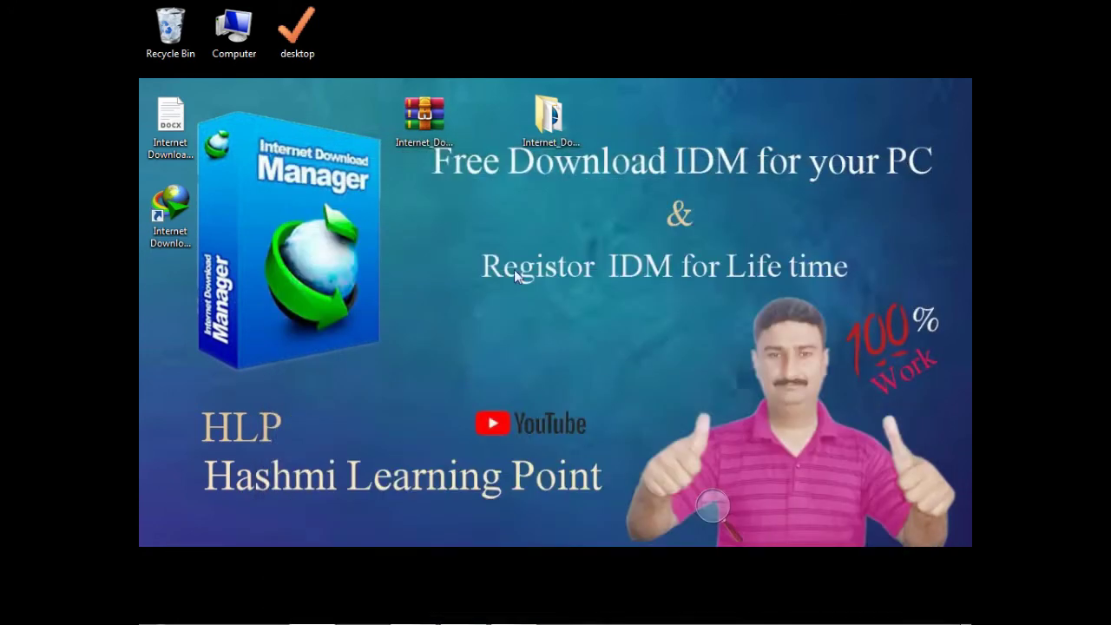
Paste the copied application into the Internet Download Manager installation folder found from its desktop shortcut, granting administrator permission.
{"action": "right_click", "coordinate": [174, 202]}
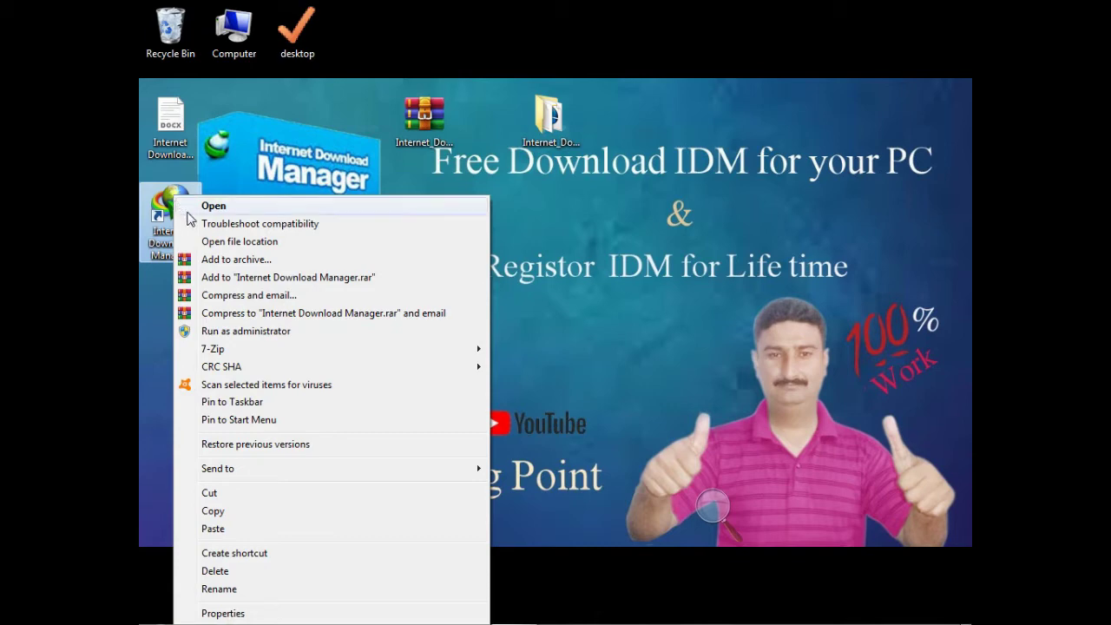
{"action": "left_click", "coordinate": [260, 243]}
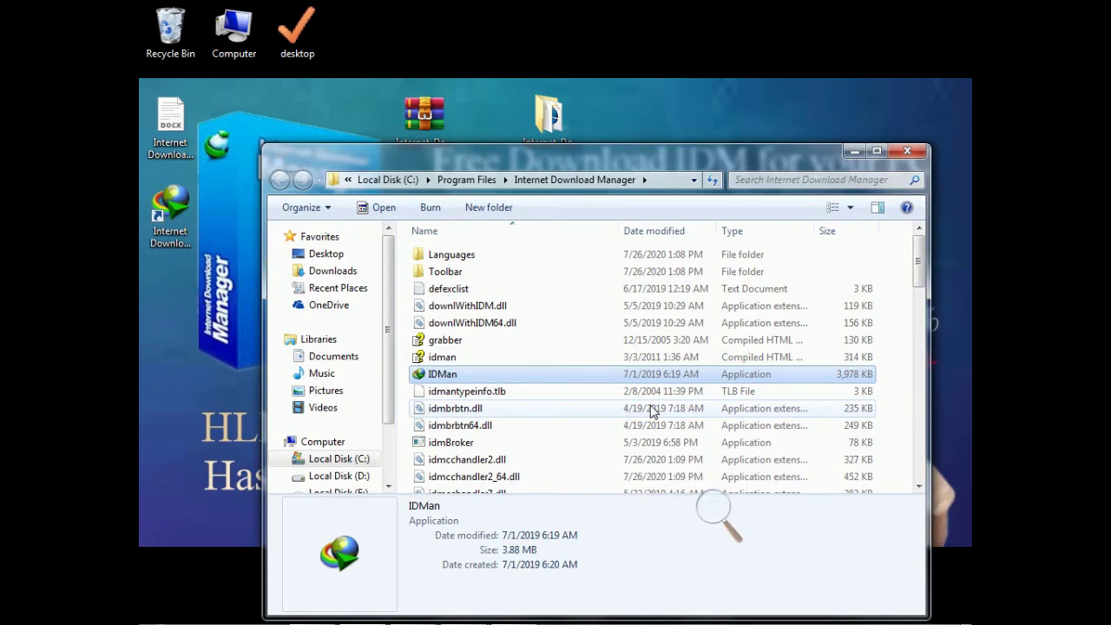
{"action": "key", "text": "ctrl+v"}
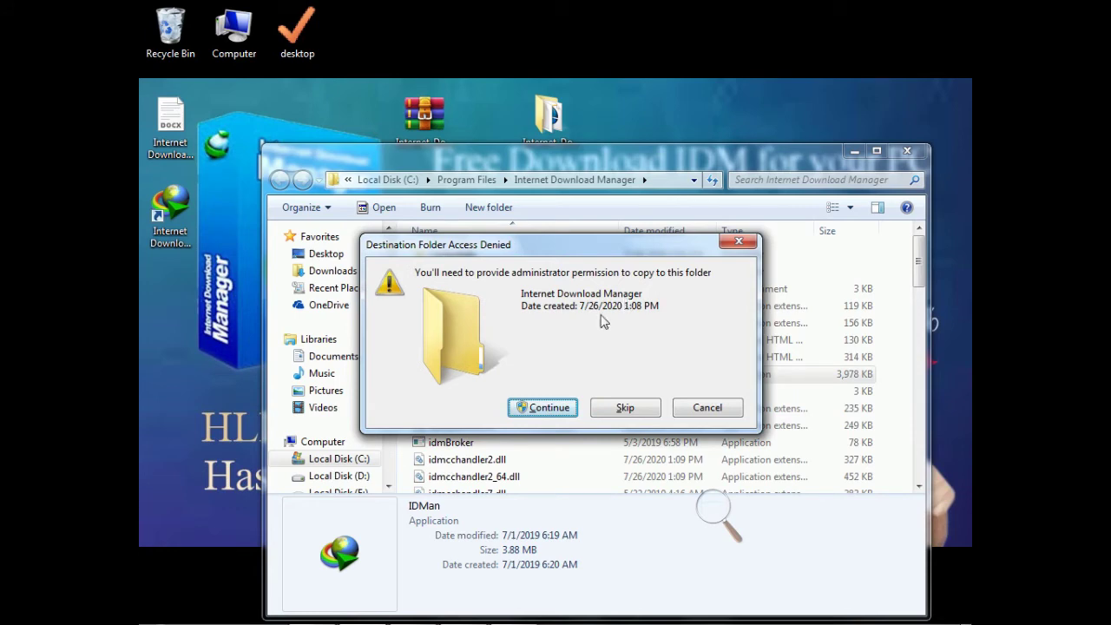
{"action": "left_click", "coordinate": [528, 408]}
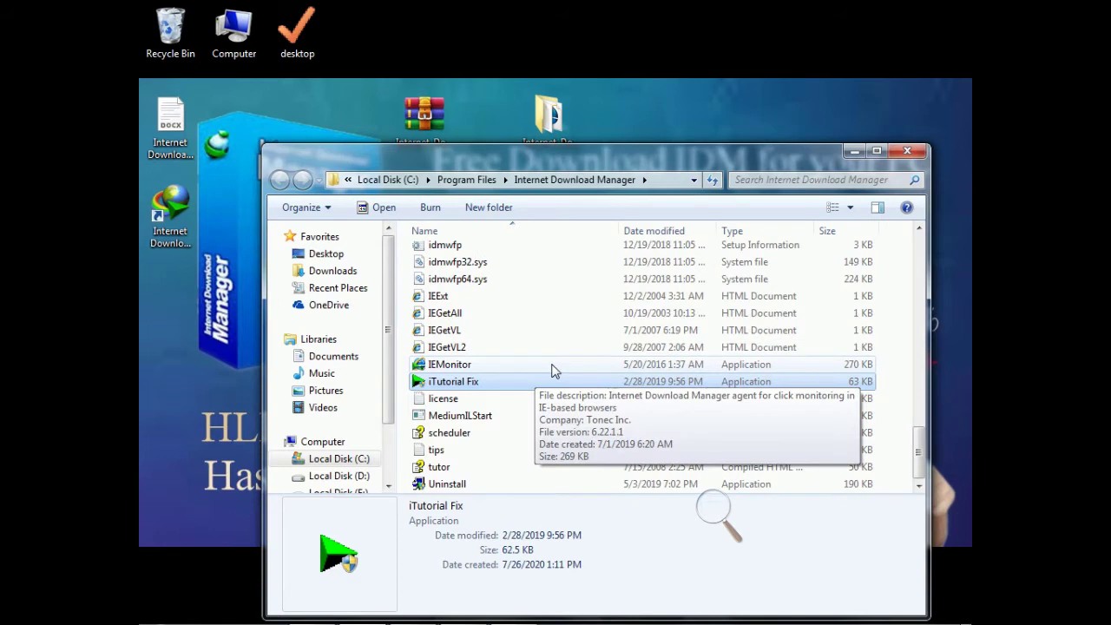
Run iTutorial Fix from the Internet Download Manager installation folder as administrator.
{"action": "left_click", "coordinate": [420, 382]}
{"action": "left_click", "coordinate": [419, 382]}
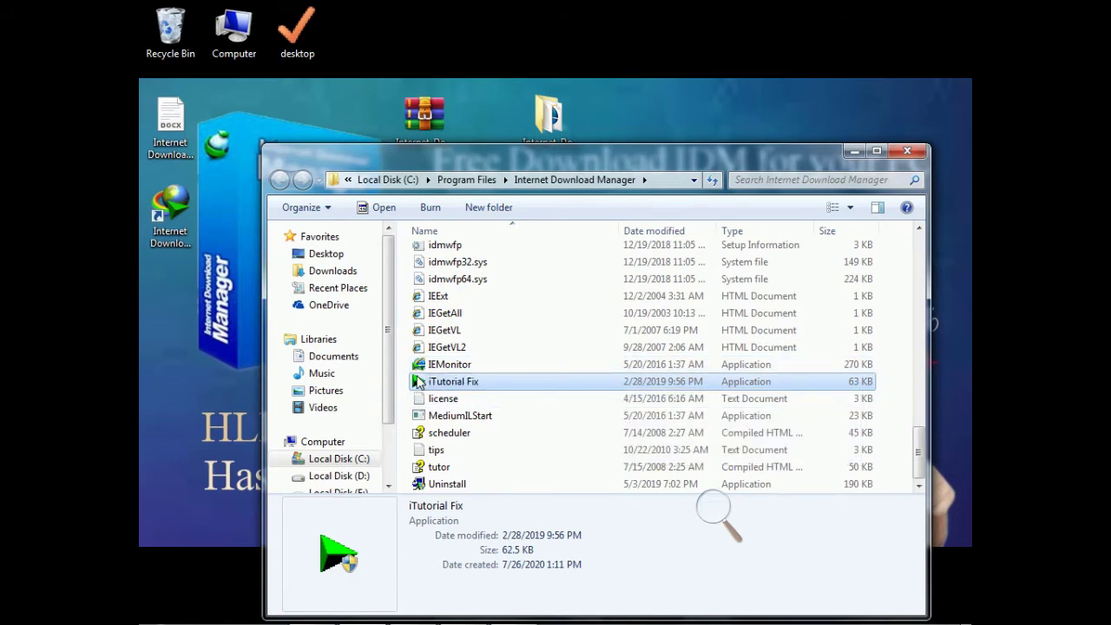
{"action": "right_click", "coordinate": [455, 385]}
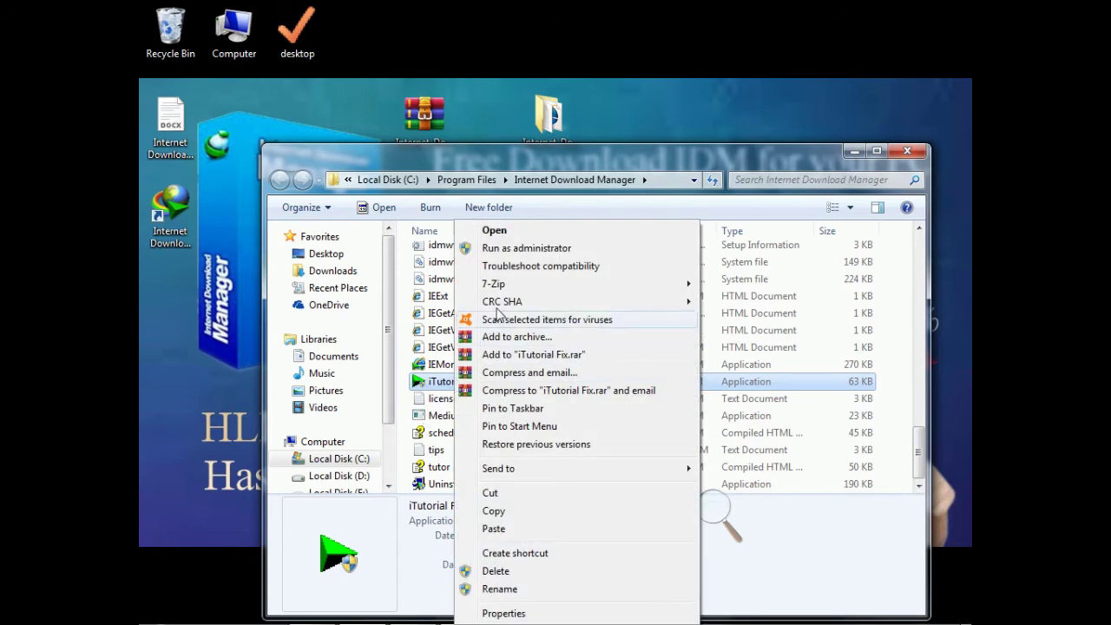
{"action": "left_click", "coordinate": [519, 249]}
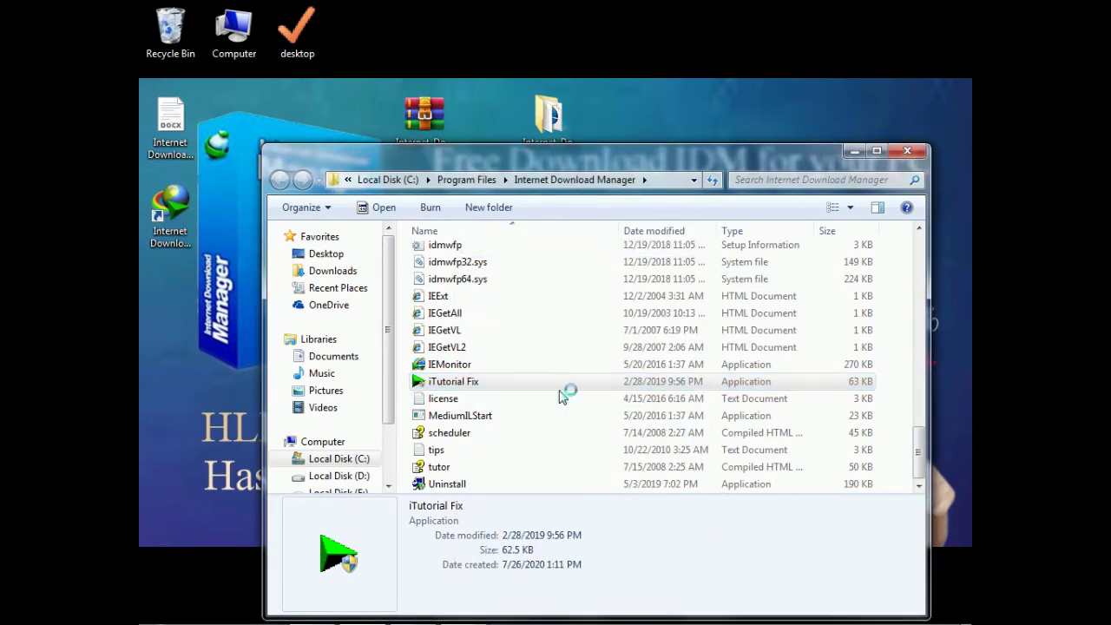
{"action": "scroll", "coordinate": [570, 425], "scroll_direction": "up", "scroll_amount": 1}
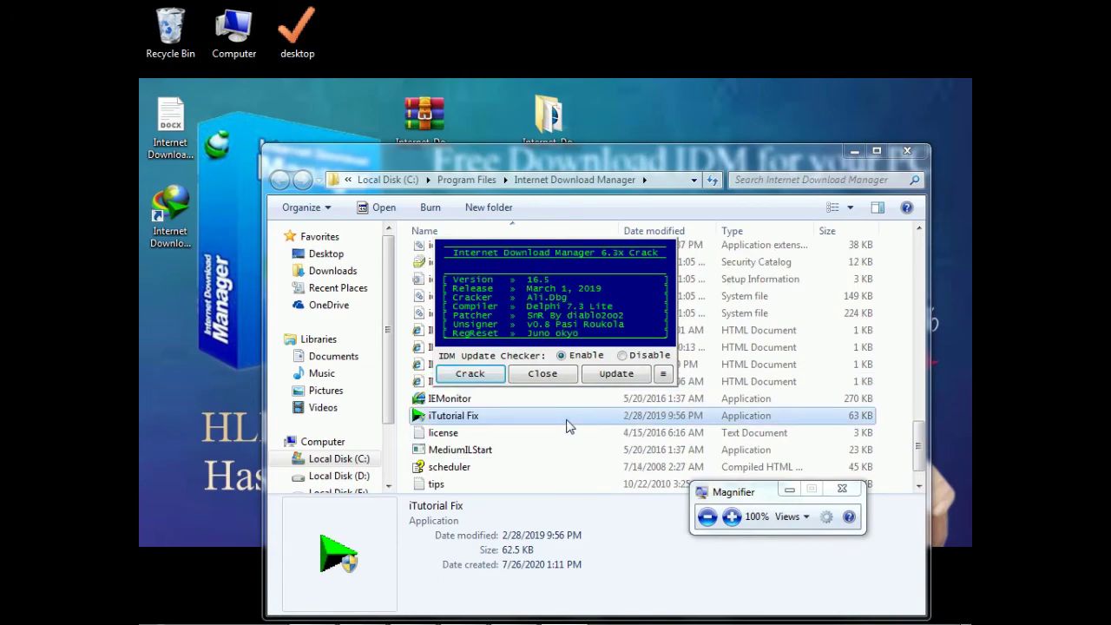
Set the IDM Update Checker to Disable, apply the crack to Internet Download Manager and finish the patcher.
{"action": "key", "text": "super+plus"}
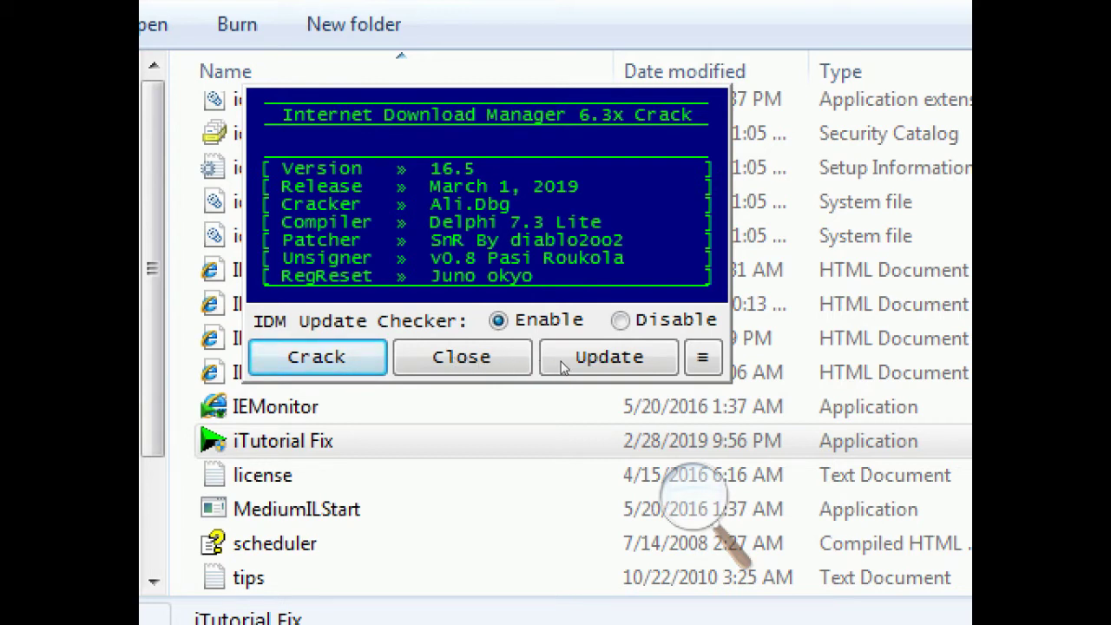
{"action": "key", "text": "Right"}
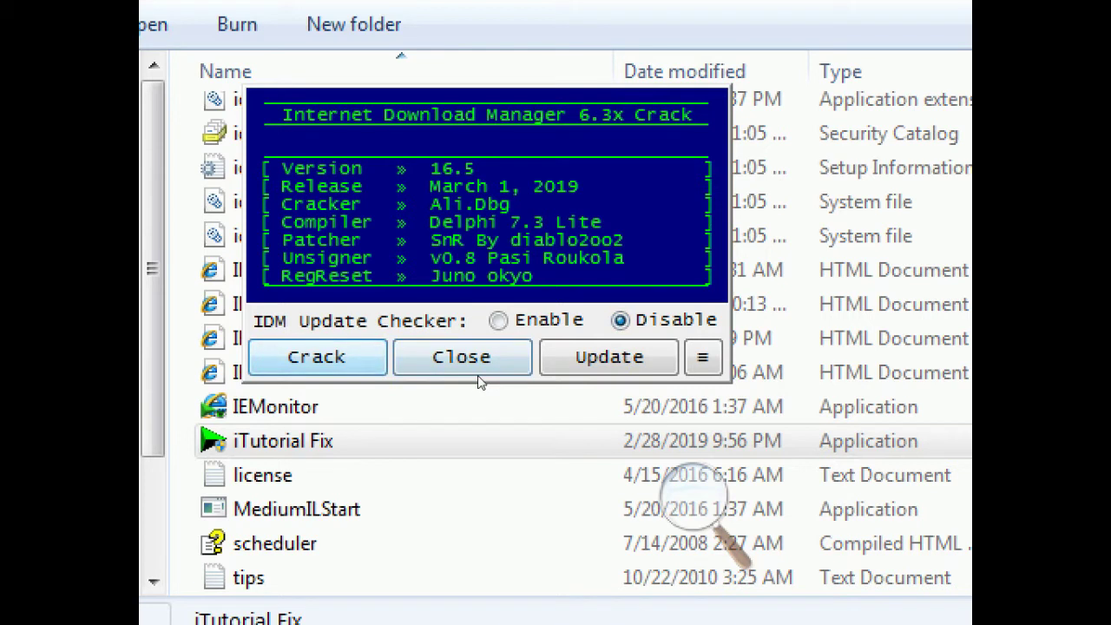
{"action": "key", "text": "Return"}
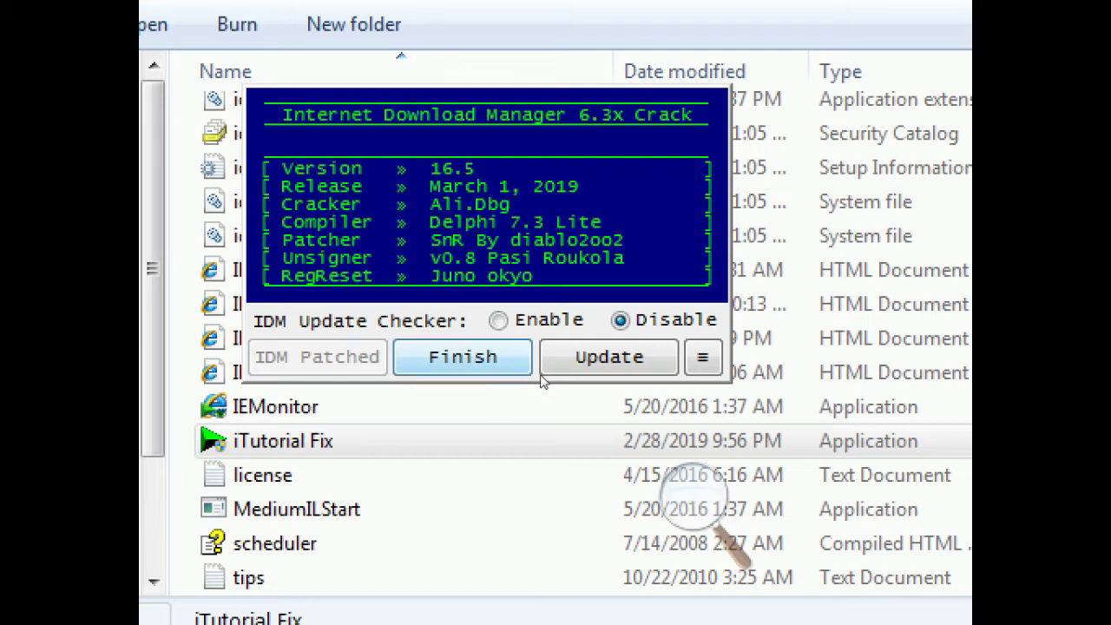
{"action": "key", "text": "Return"}
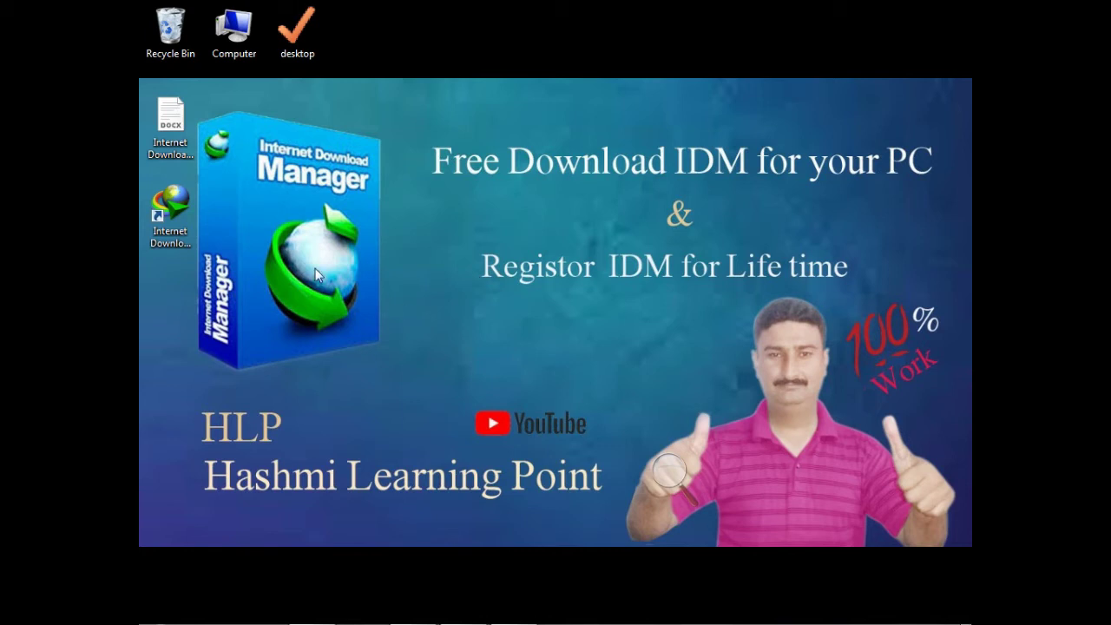
Open Internet Download Manager from its desktop shortcut and dismiss the Tip of the Day.
{"action": "left_click", "coordinate": [172, 209]}
{"action": "double_click", "coordinate": [176, 208]}
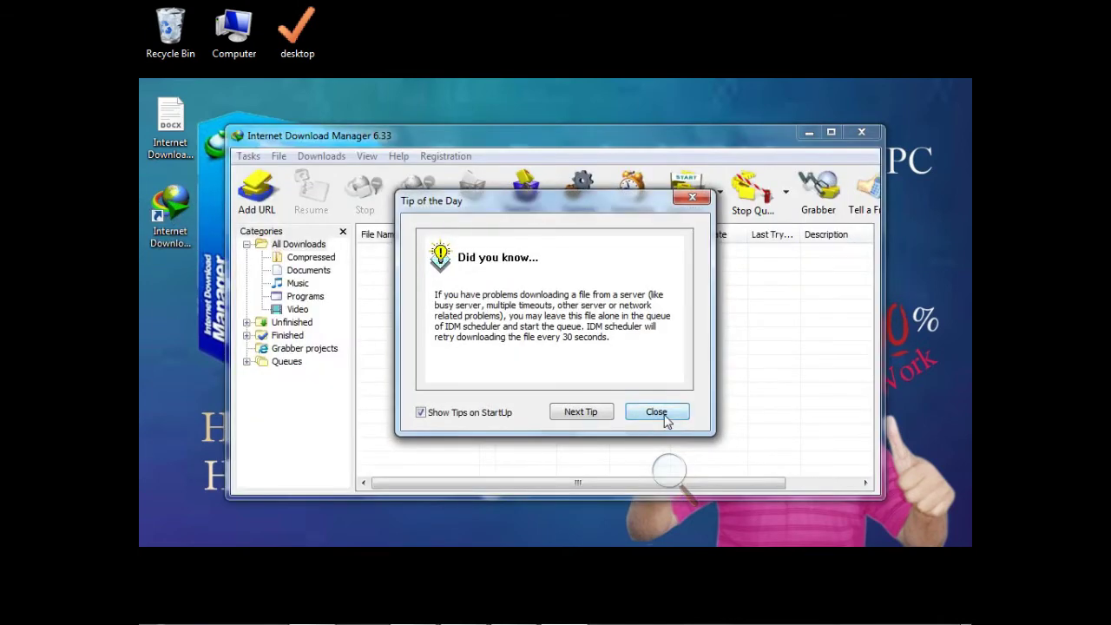
{"action": "left_click", "coordinate": [663, 415]}
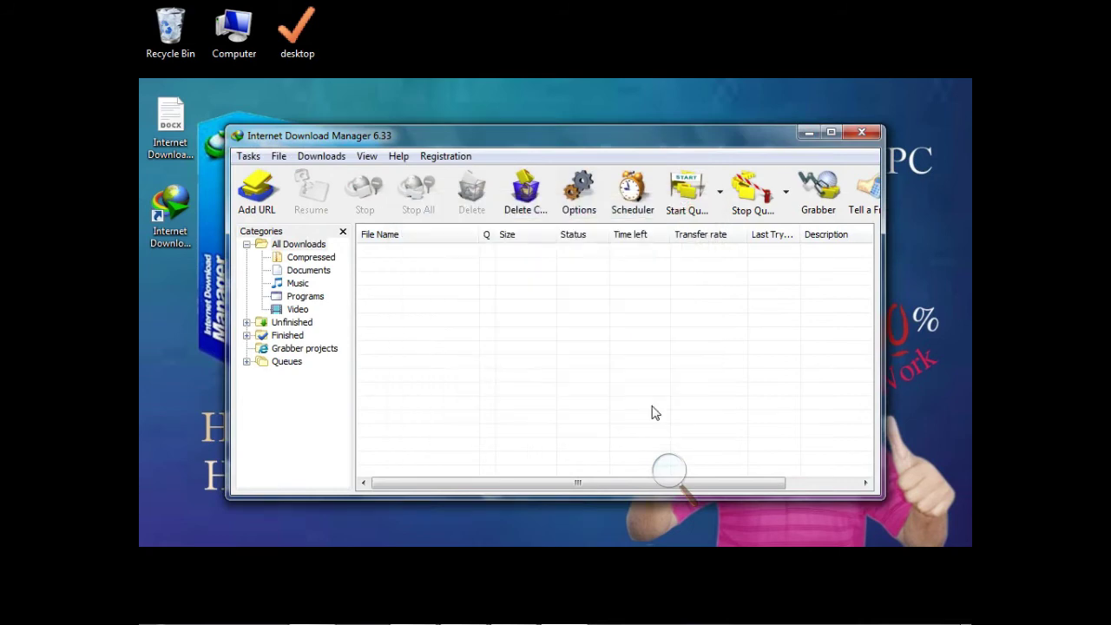
Check the General browser integration options, toggling automatic downloading of clipboard URLs off and back on, and close Internet Download Manager.
{"action": "left_click", "coordinate": [579, 202]}
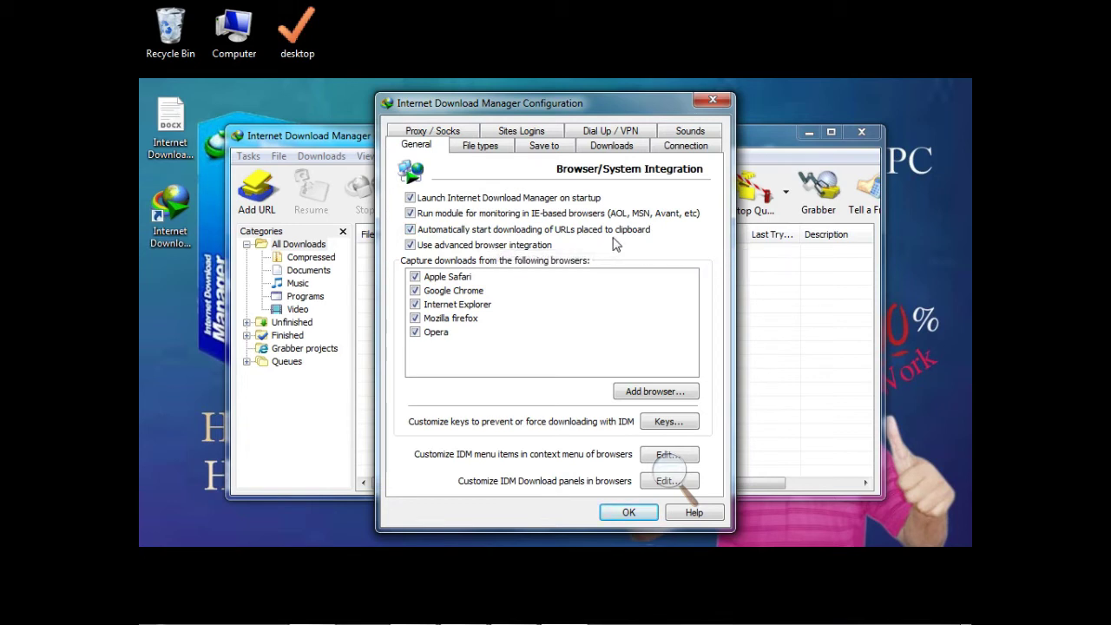
{"action": "left_click", "coordinate": [412, 230]}
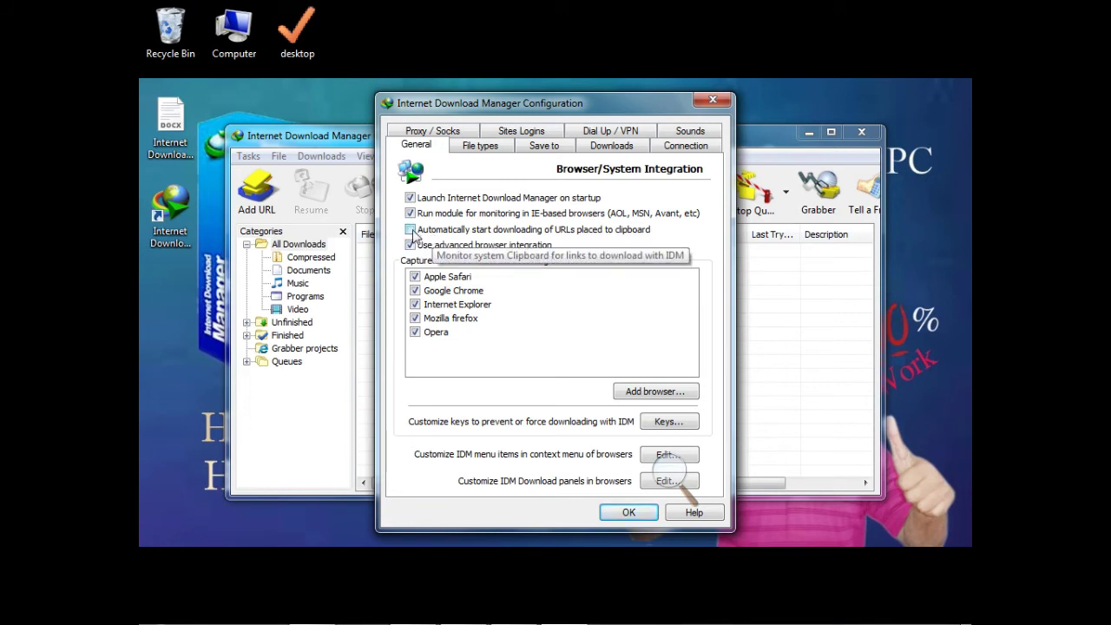
{"action": "left_click", "coordinate": [412, 231]}
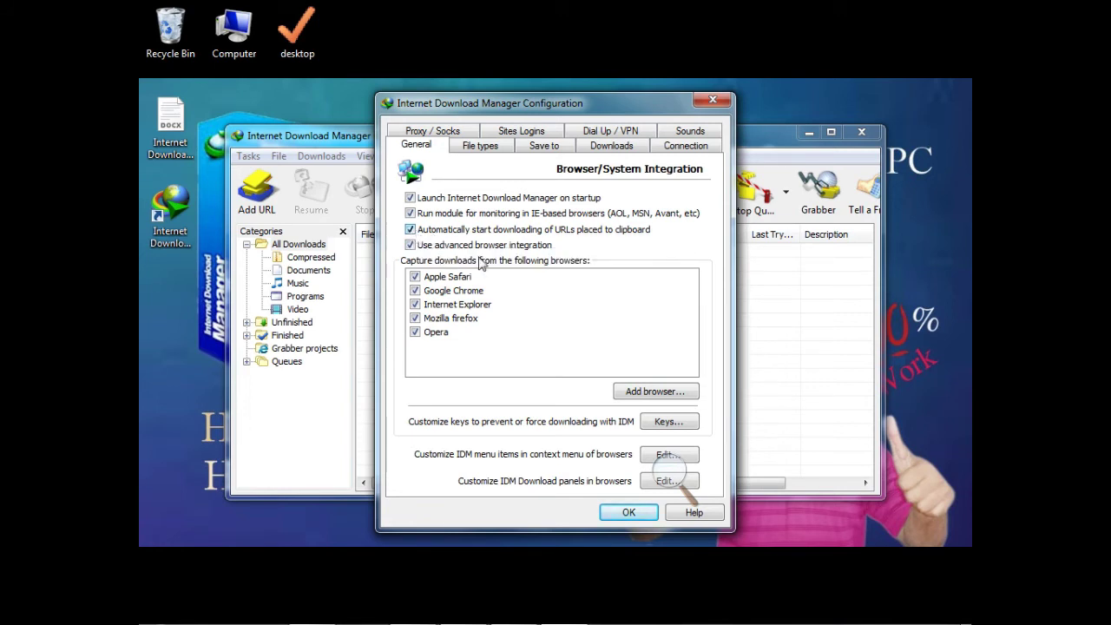
{"action": "left_click", "coordinate": [639, 512]}
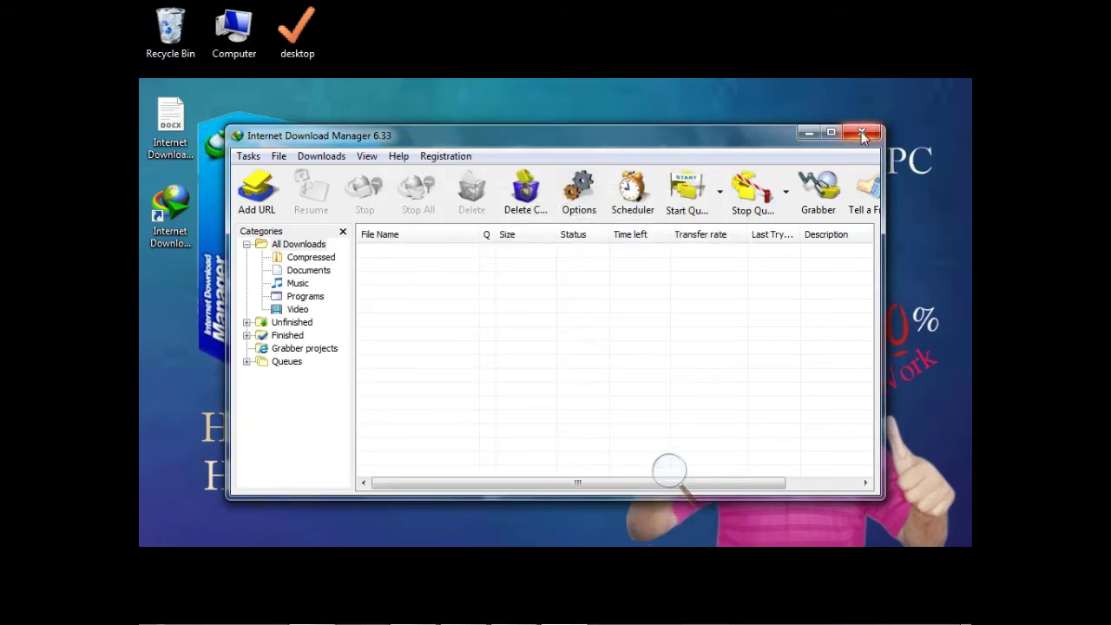
{"action": "left_click", "coordinate": [862, 132]}
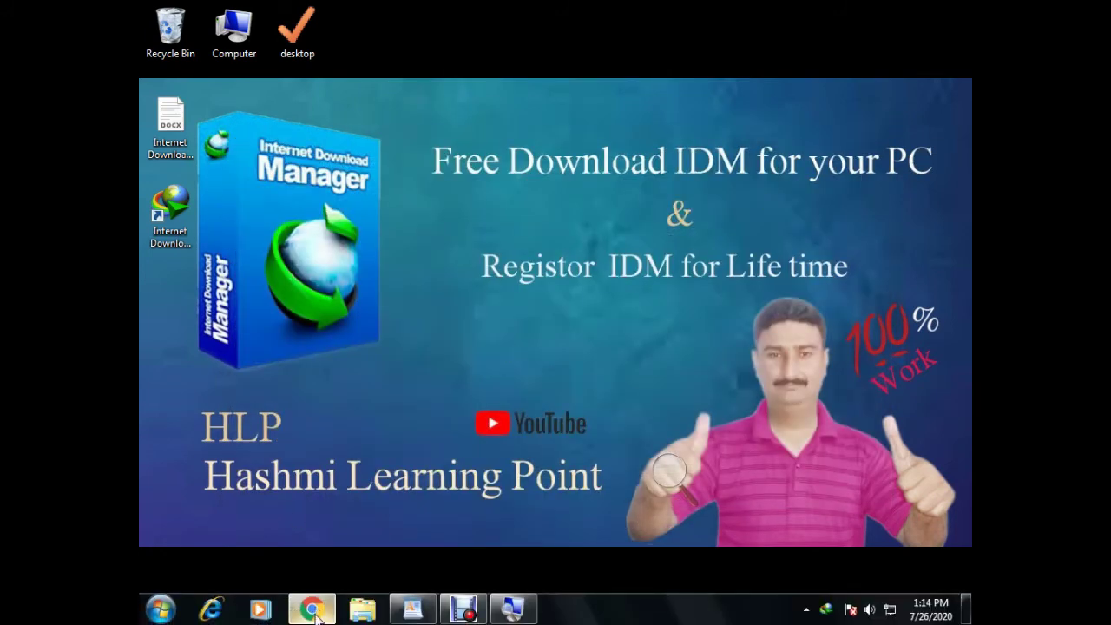
Switch to Google Chrome, enable the IDM Integration Module extension, dismiss its welcome page and close the browser.
{"action": "left_click", "coordinate": [312, 610]}
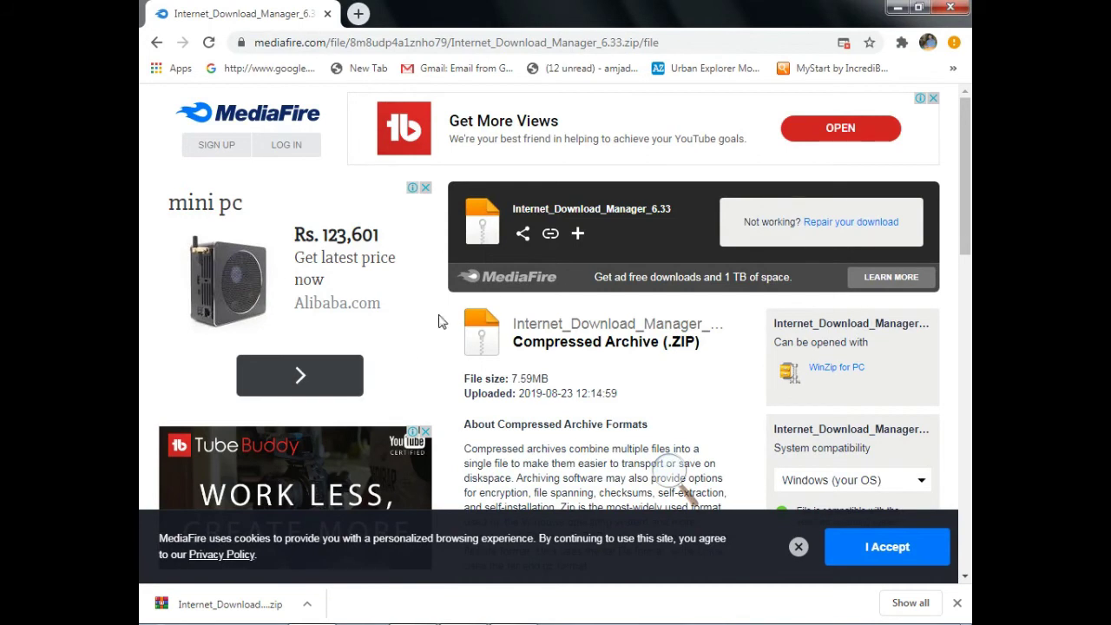
{"action": "left_click", "coordinate": [954, 44]}
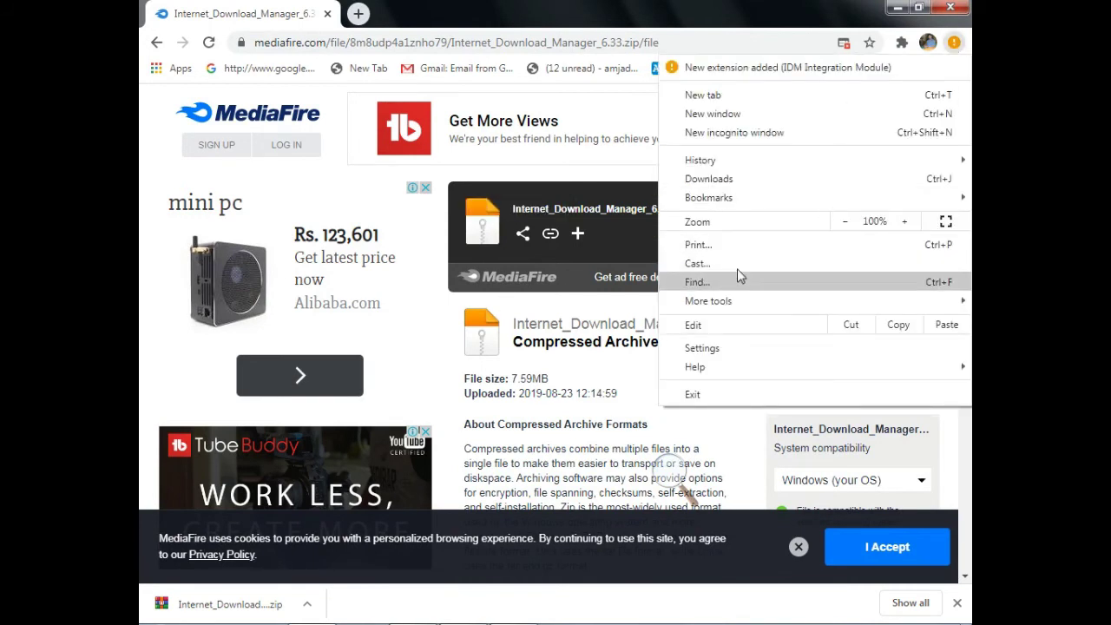
{"action": "mouse_move", "coordinate": [740, 311]}
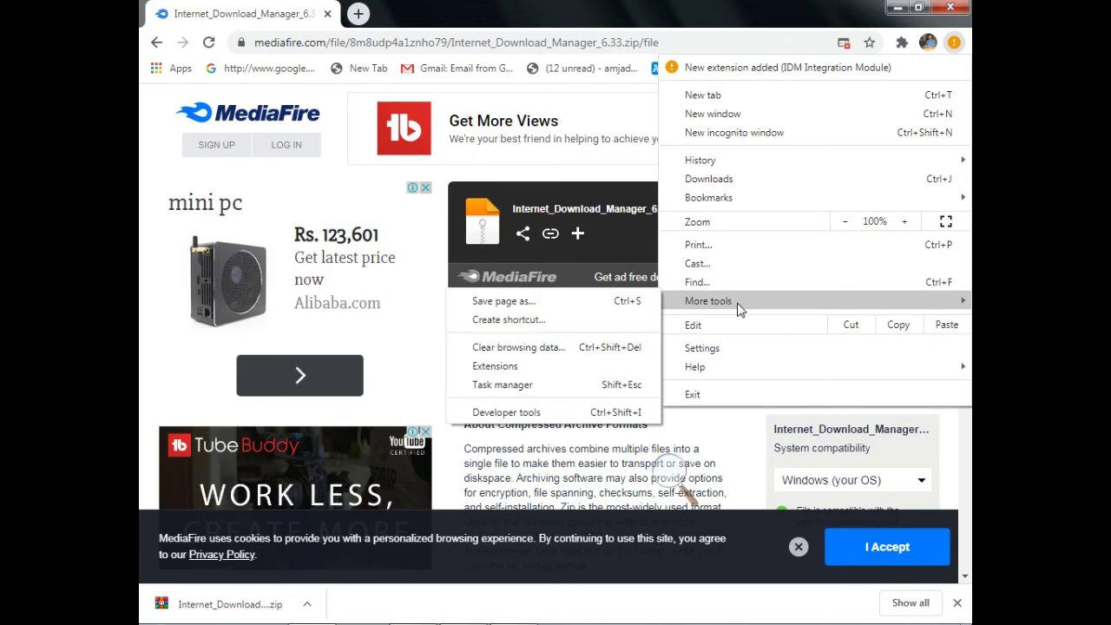
{"action": "left_click", "coordinate": [532, 371]}
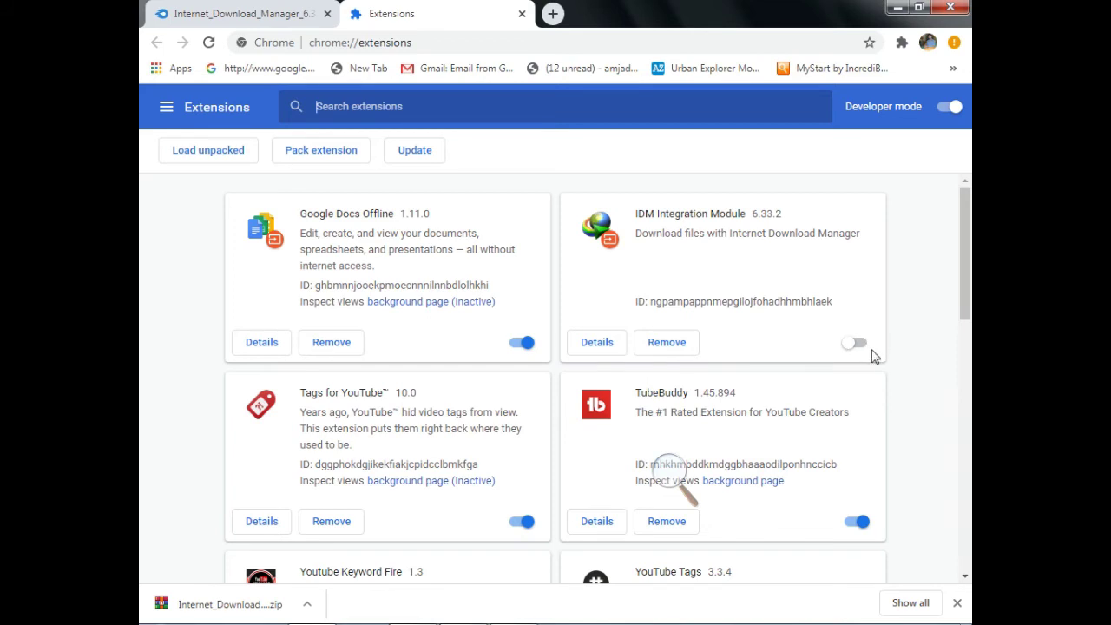
{"action": "left_click", "coordinate": [851, 343]}
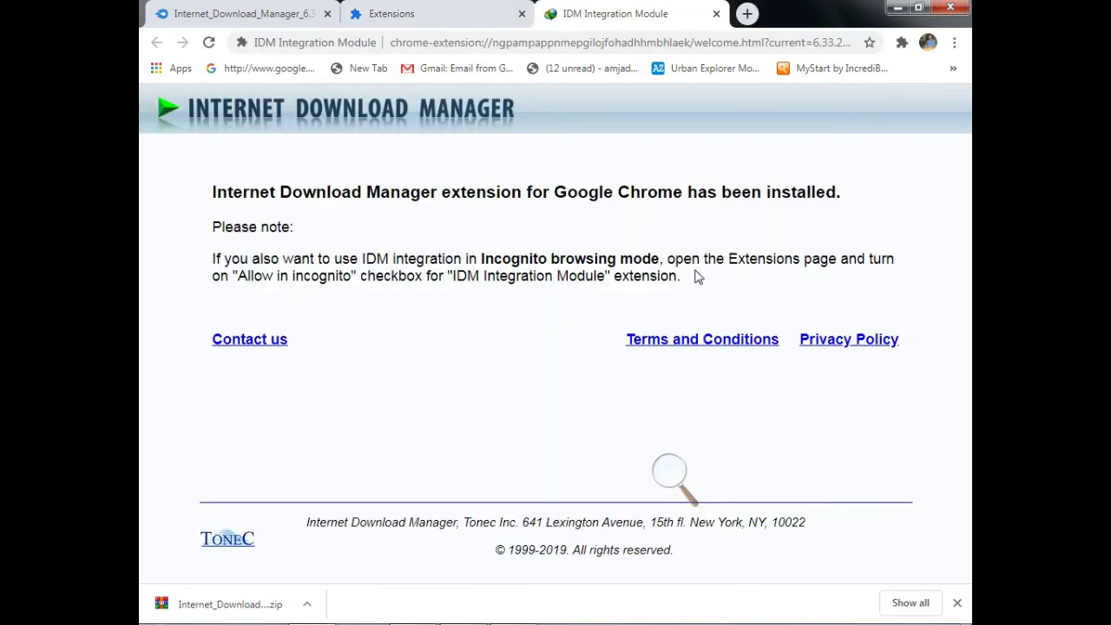
{"action": "left_click", "coordinate": [716, 13]}
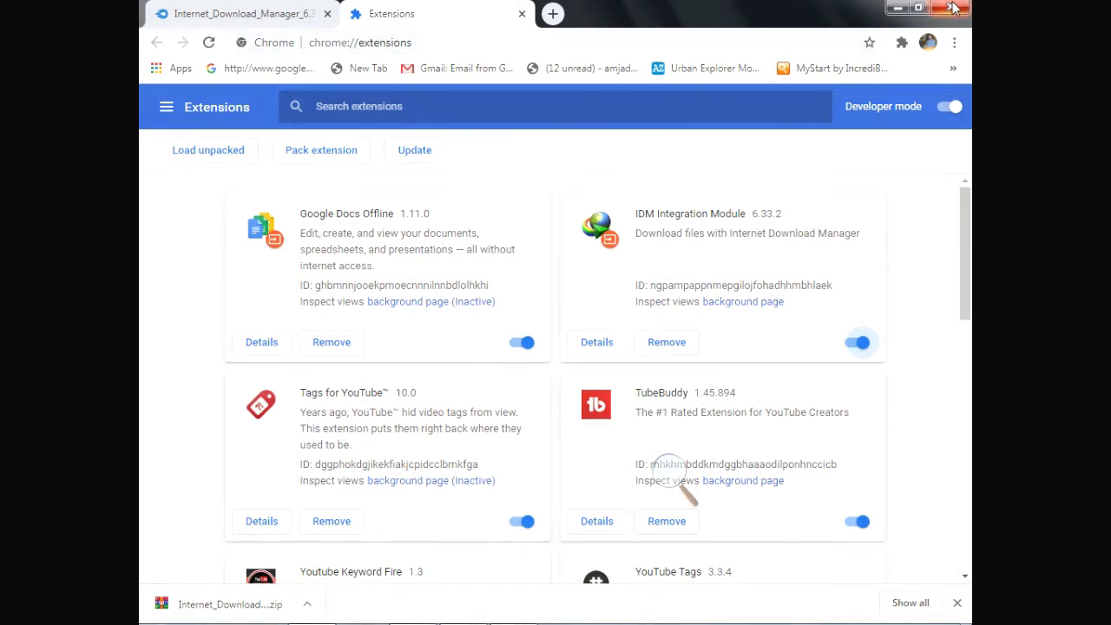
{"action": "left_click", "coordinate": [953, 9]}
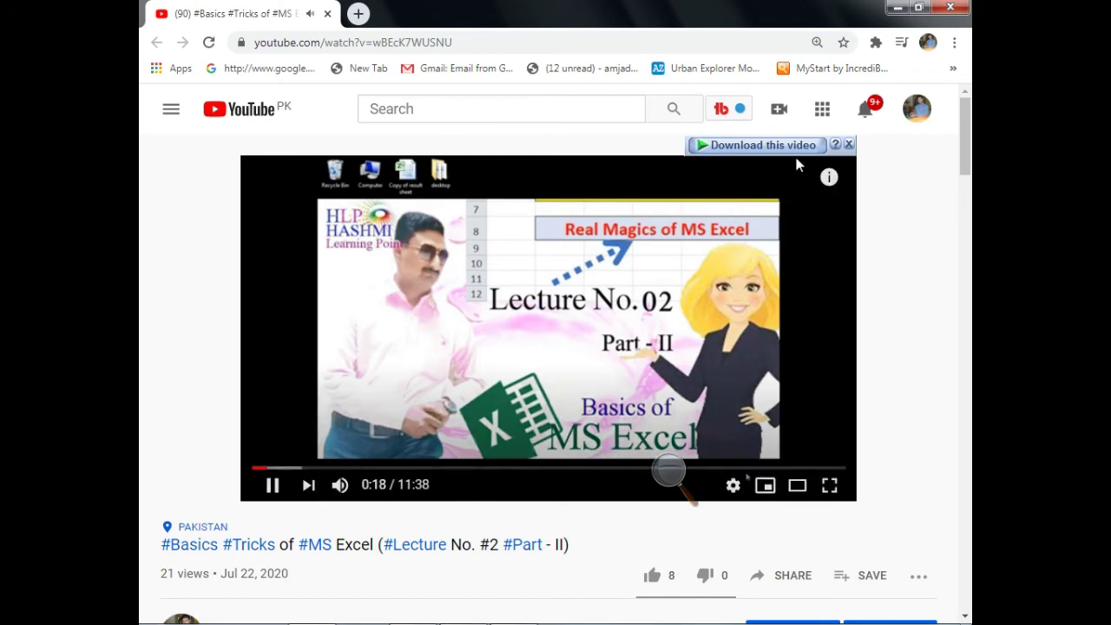
Download the playing MS Excel lecture video from YouTube with Internet Download Manager under the Video category, and pause its playback.
{"action": "left_click", "coordinate": [751, 146]}
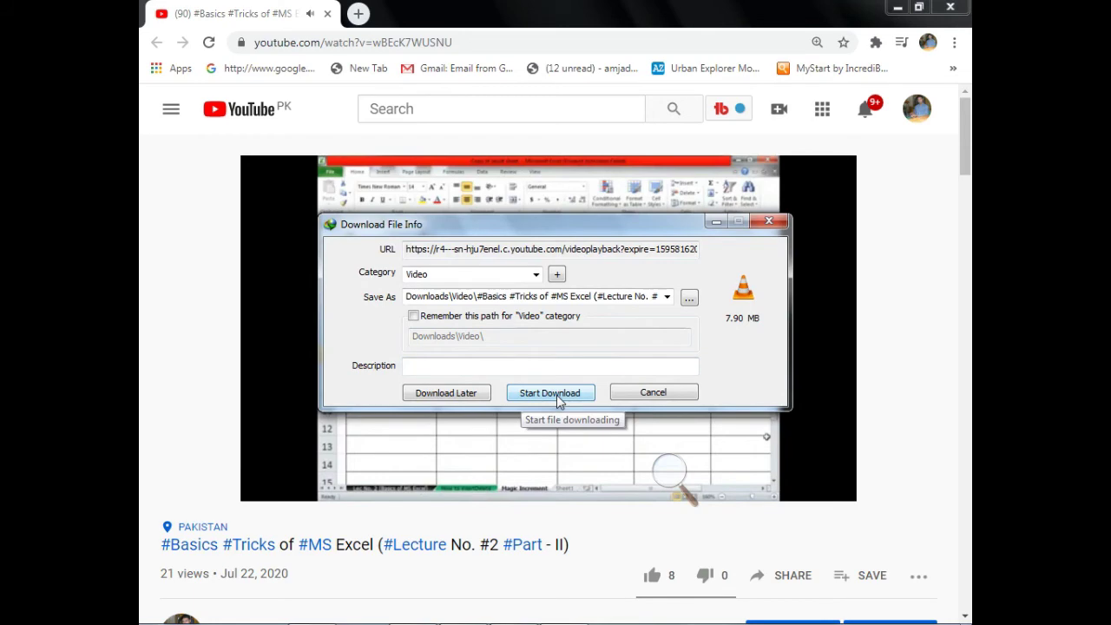
{"action": "left_click", "coordinate": [557, 394]}
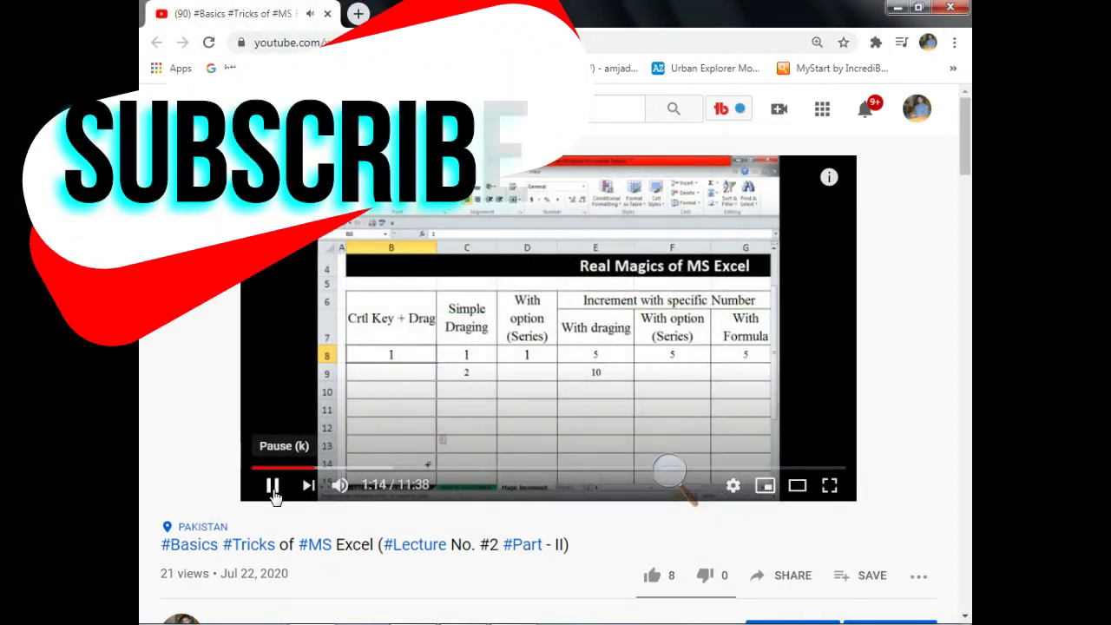
{"action": "left_click", "coordinate": [272, 486]}
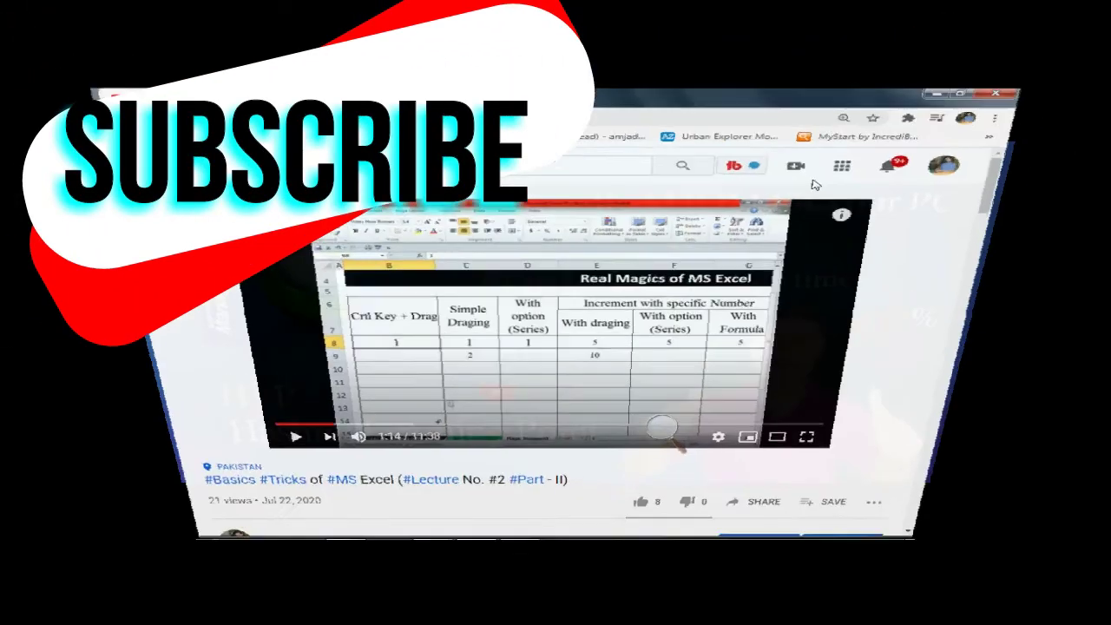